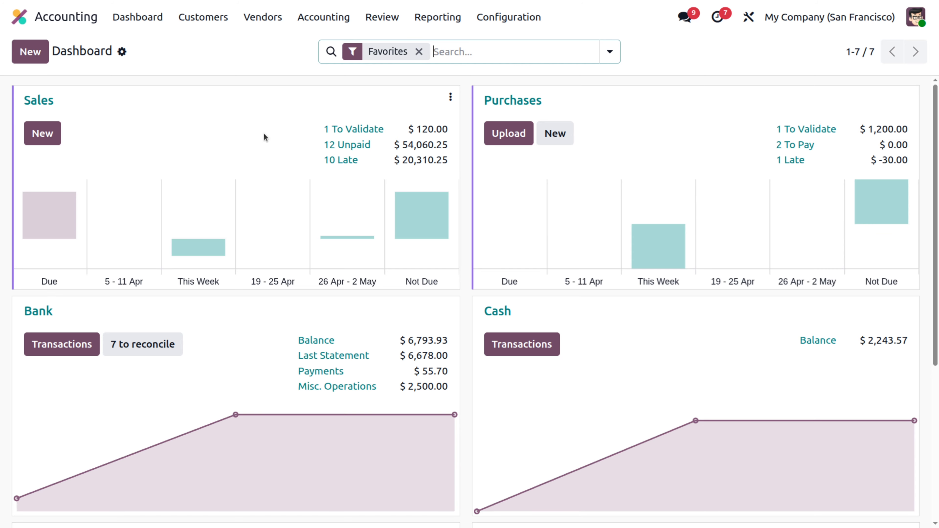
Step: Create a new vendor bill with Ready Mat as the vendor
left_click(264, 19)
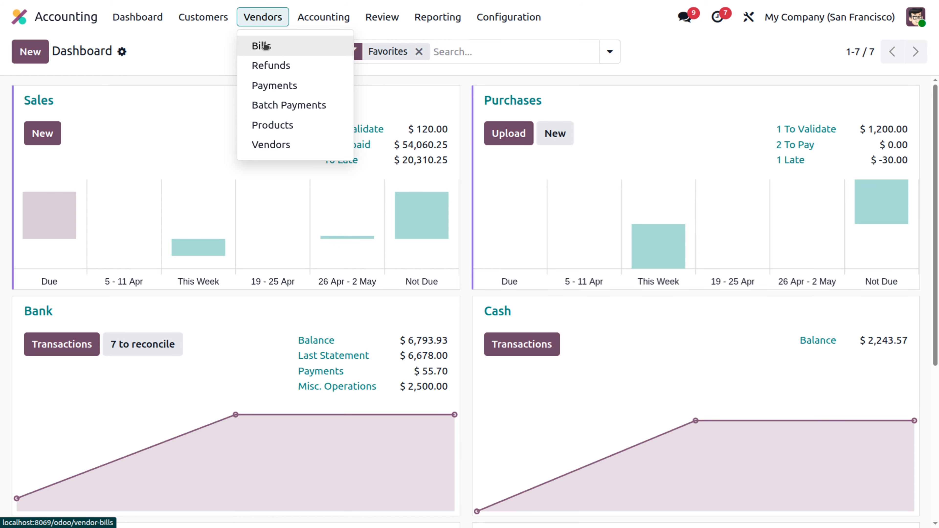
left_click(265, 46)
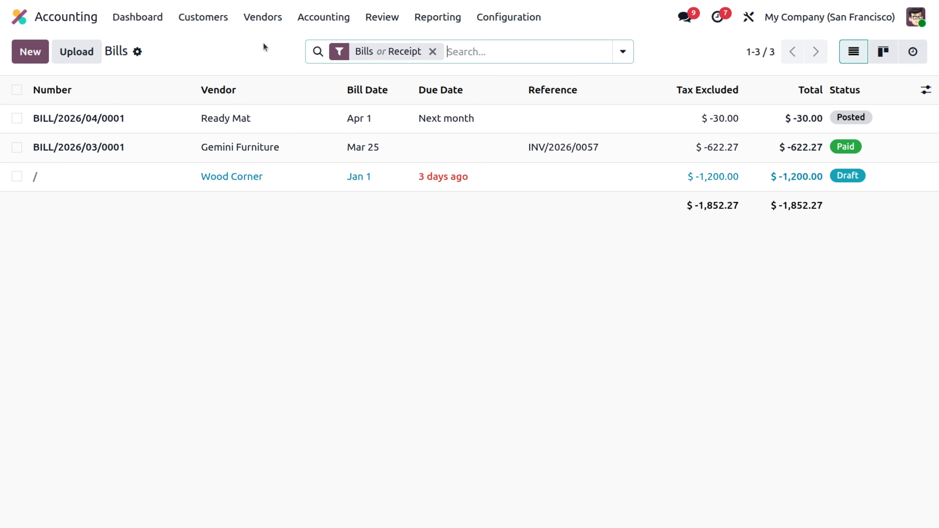
left_click(22, 61)
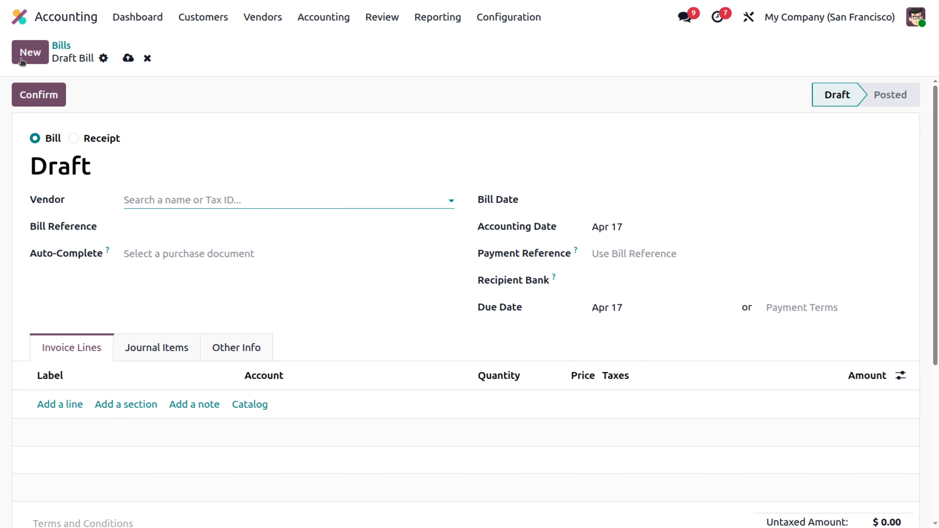
left_click(146, 200)
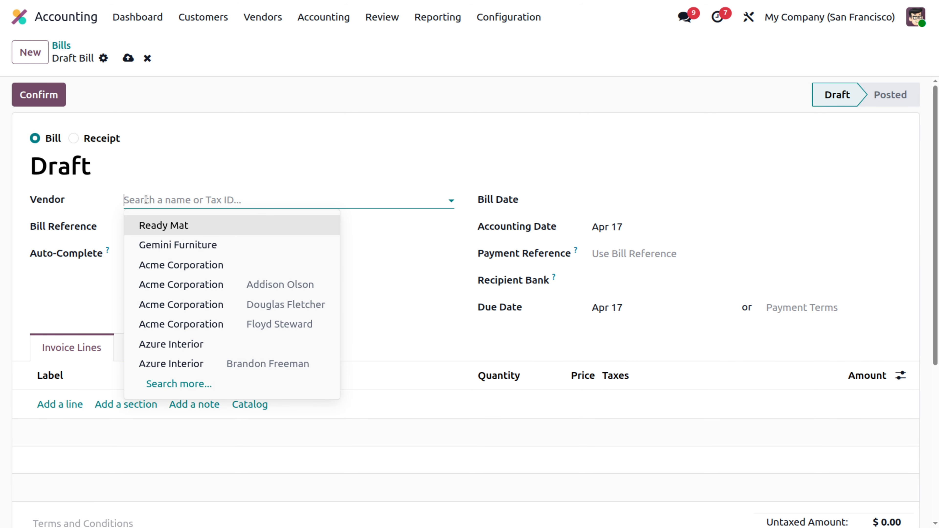
left_click(173, 228)
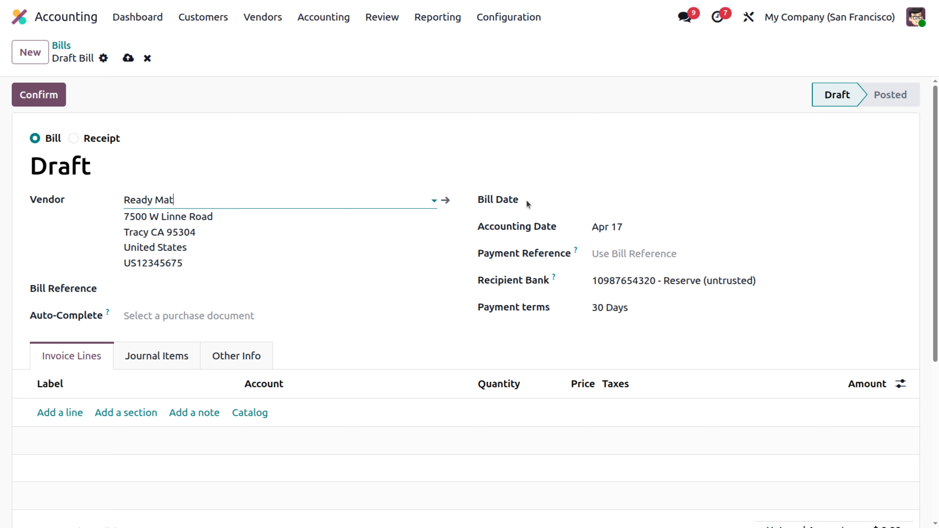
Step: Set the bill date to January 1, 2026
left_click(622, 199)
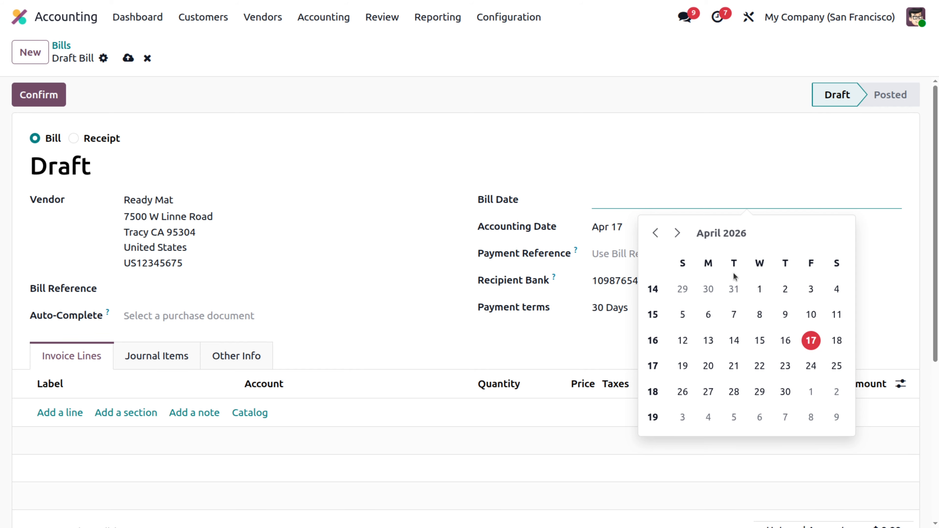
left_click(654, 236)
left_click(654, 236)
left_click(654, 236)
left_click(654, 236)
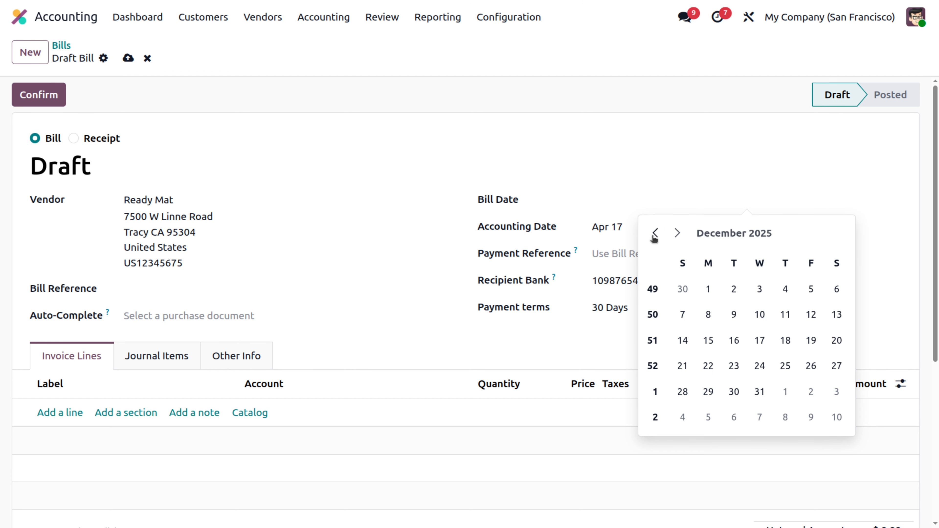
left_click(676, 234)
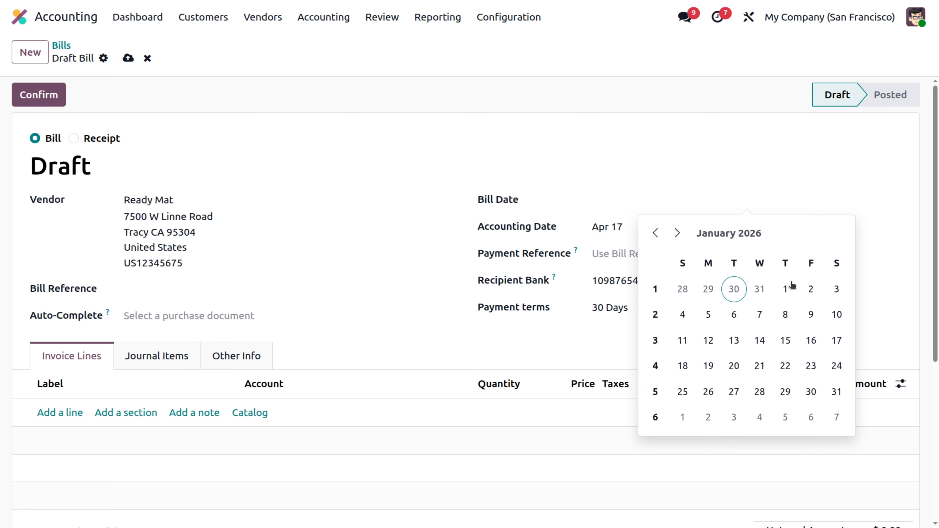
left_click(783, 289)
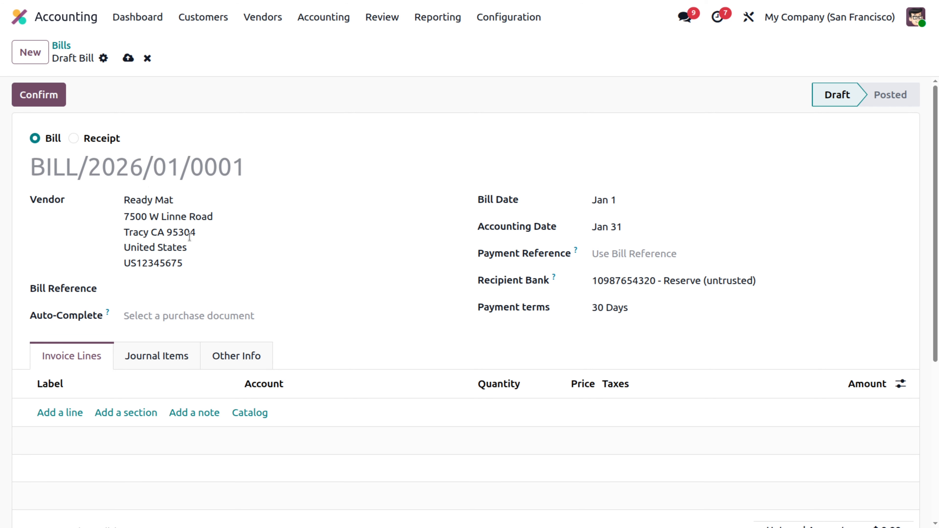
Step: Add an invoice line labelled "swift(maruti suzuki)" and assign it to account 151001 fixed asset (vehicle)
left_click(61, 413)
type("swift")
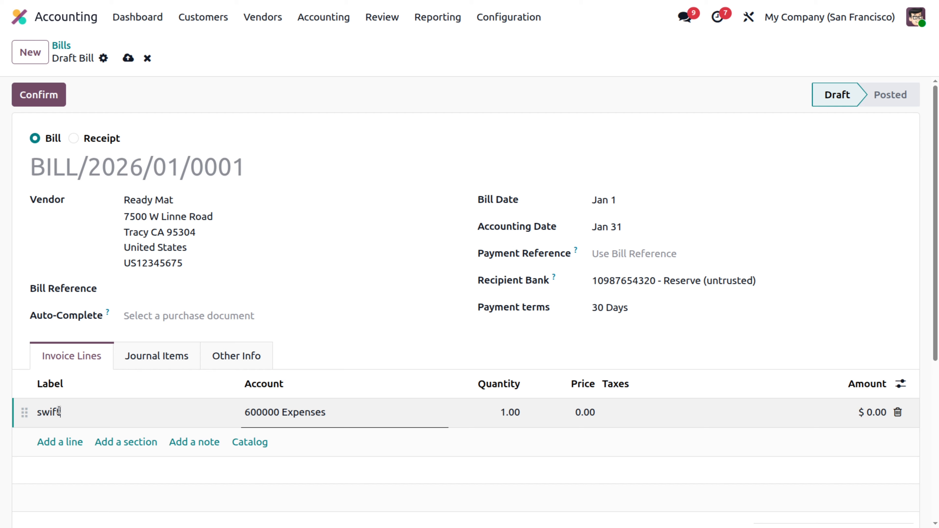
type("(maruti suzuki)")
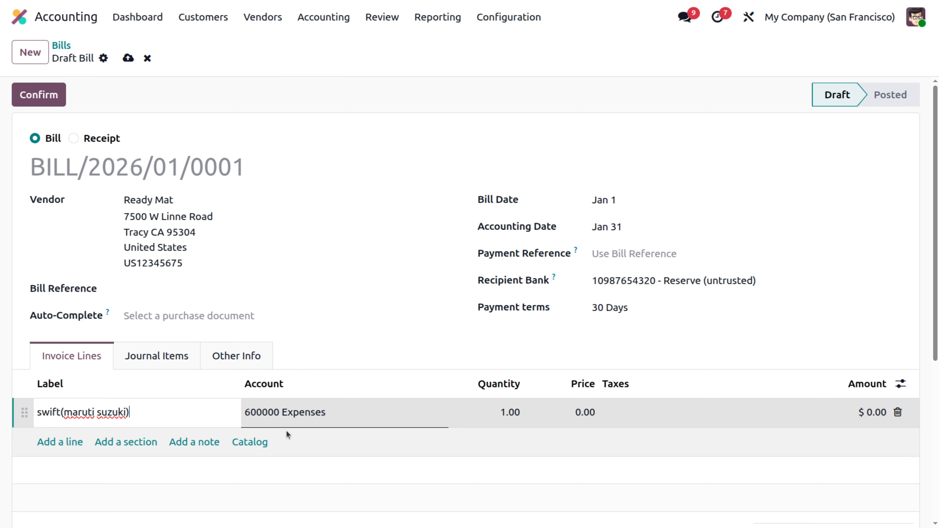
left_click(341, 423)
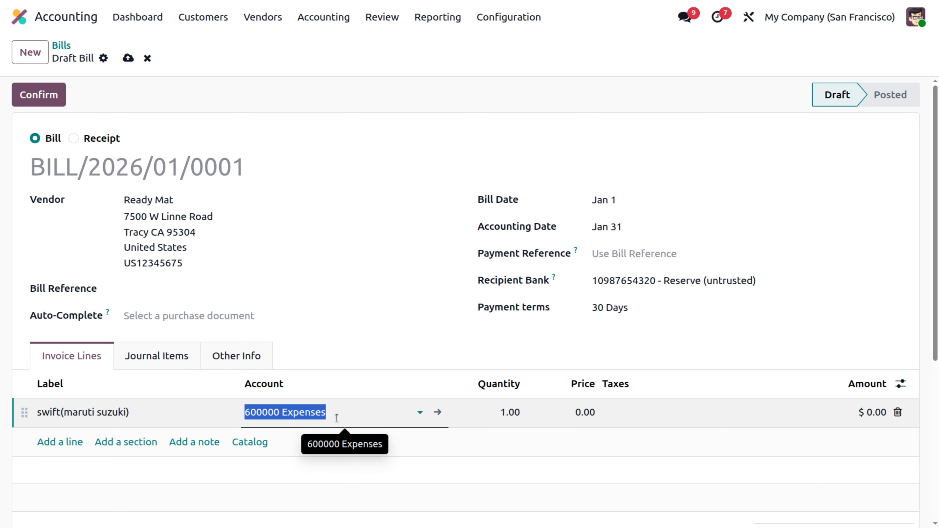
left_click(337, 417)
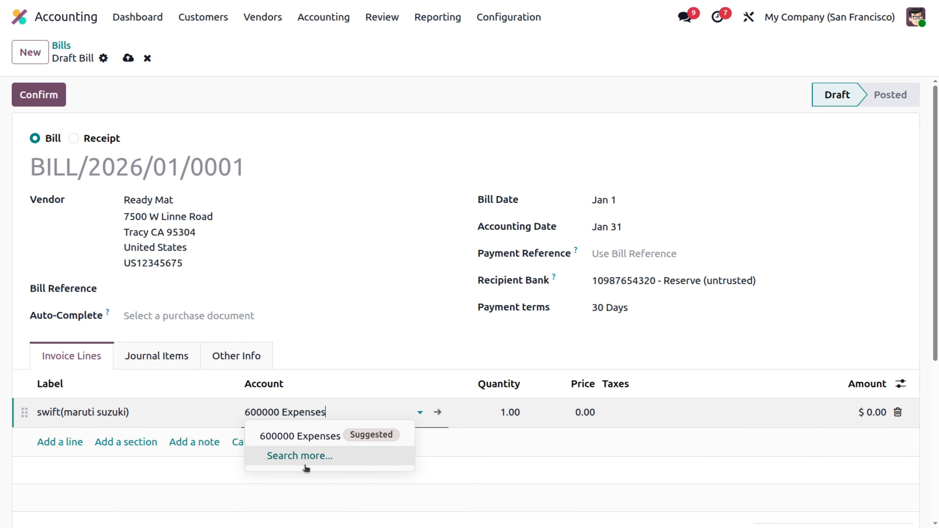
left_click(304, 456)
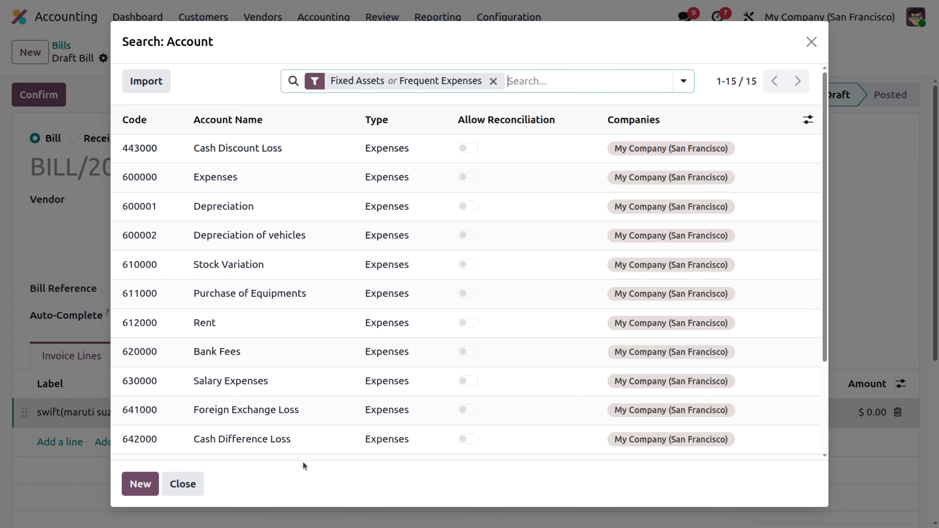
scroll(309, 349, "down", 3)
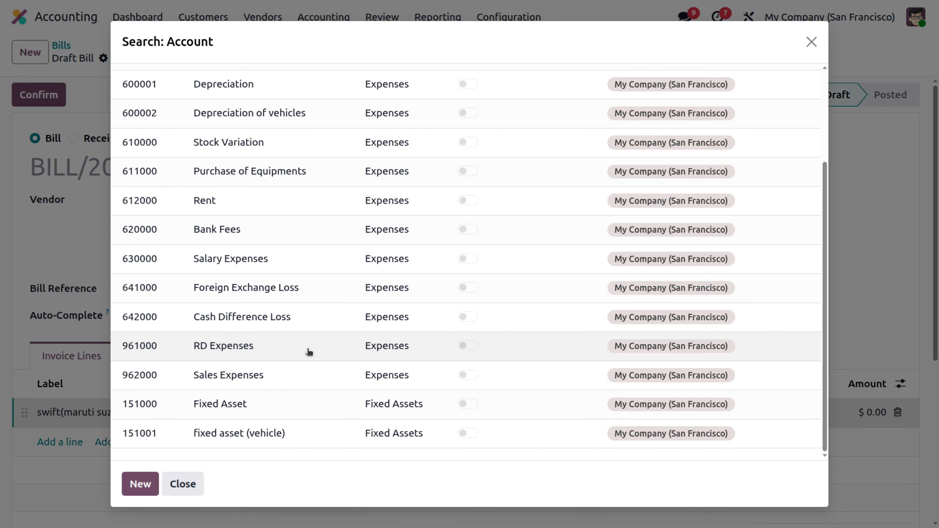
left_click(271, 435)
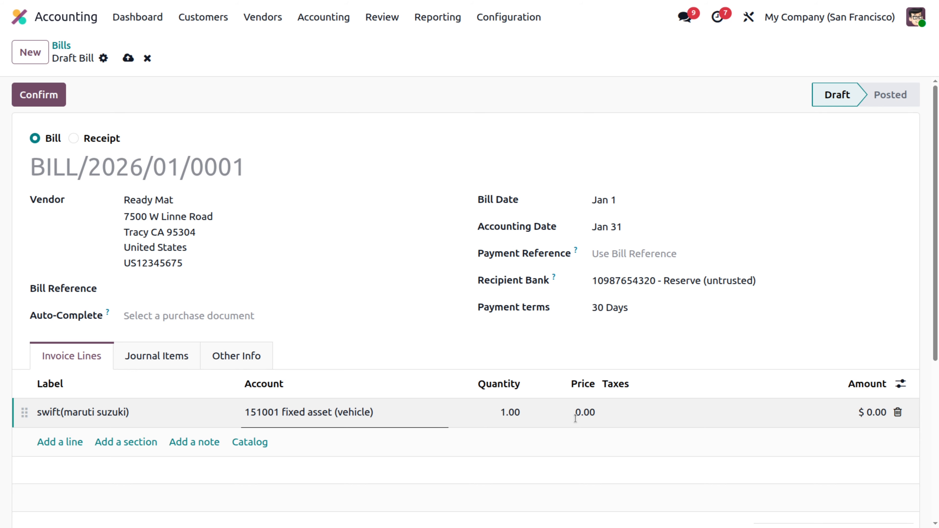
Step: Set the swift line's price to 50000 and confirm the vendor bill
left_click(585, 412)
type("50000")
left_click(591, 436)
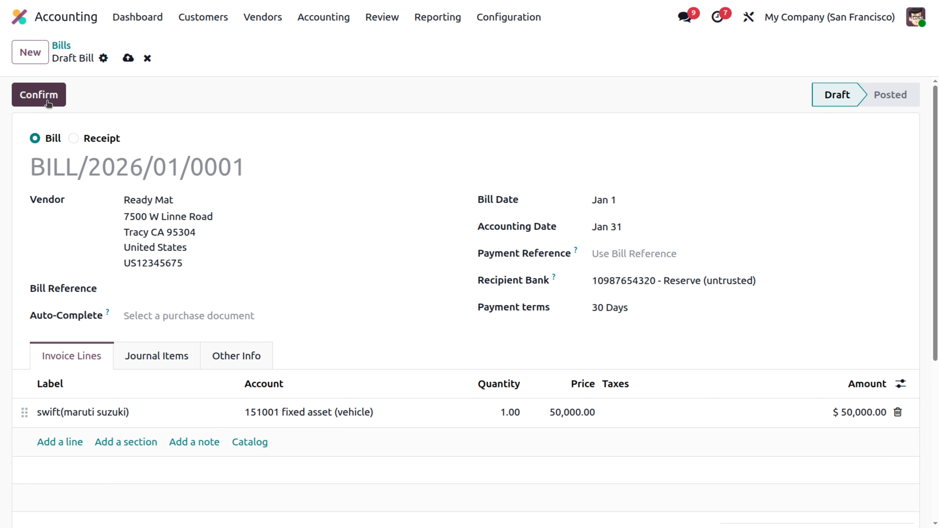
left_click(38, 95)
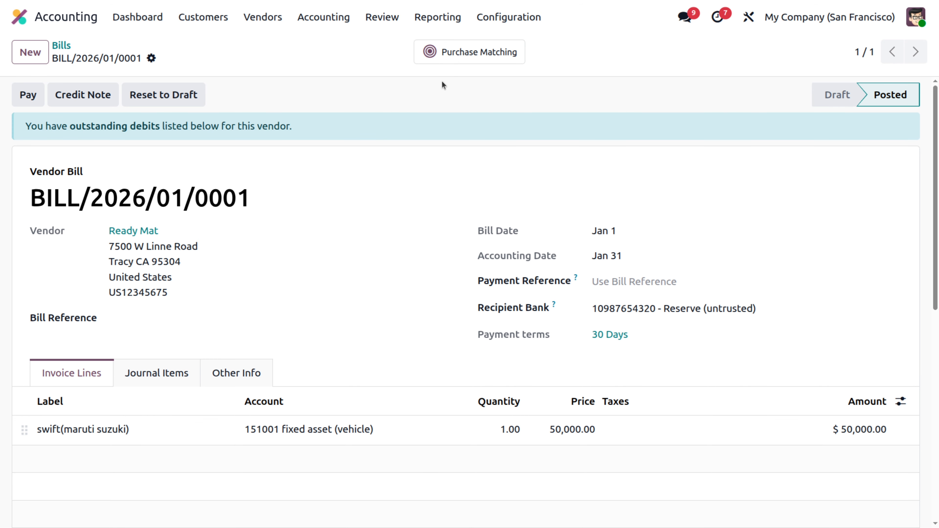
Step: Open the Trial Balance report and check the balance of the fixed asset (vehicle) account
left_click(445, 17)
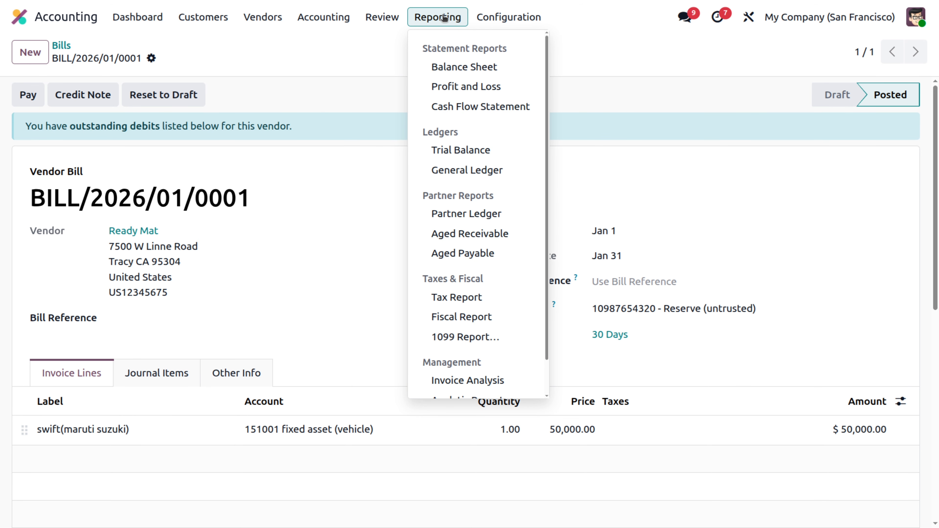
left_click(439, 150)
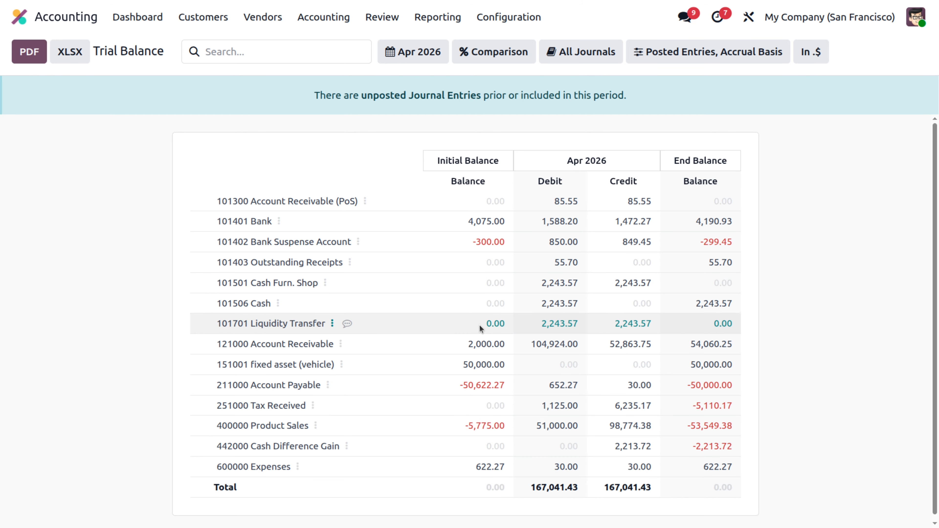
mouse_move(487, 1)
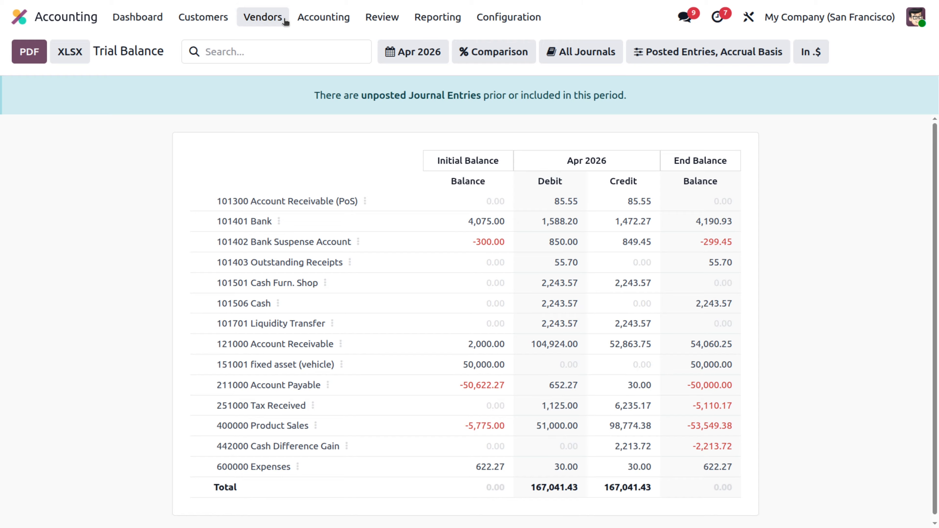
Step: Create a new asset record and name it "swift(maruti suzuki)"
left_click(328, 15)
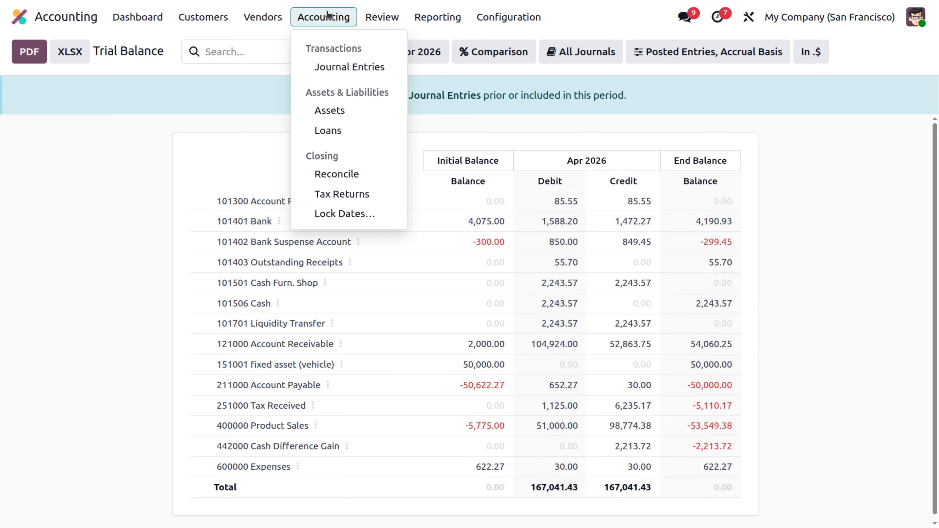
left_click(330, 117)
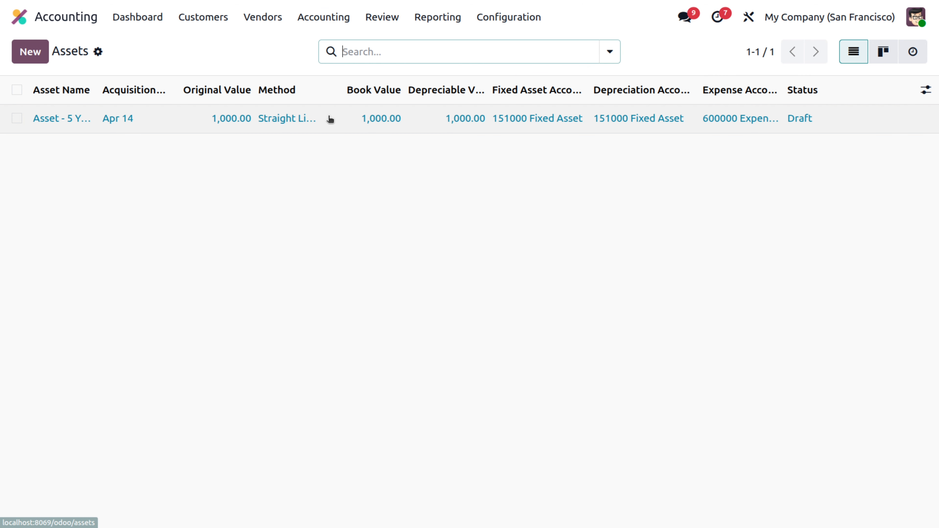
left_click(29, 55)
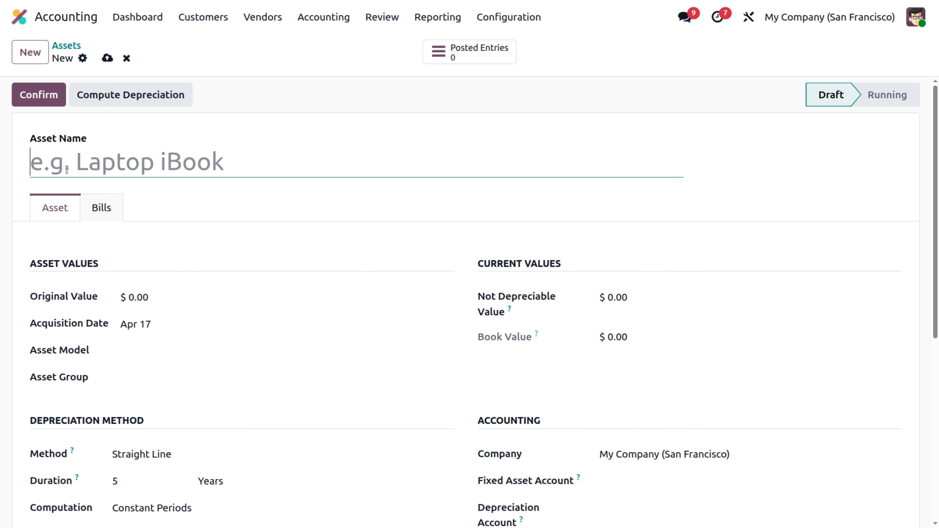
type("W")
key("BackSpace")
type("sw")
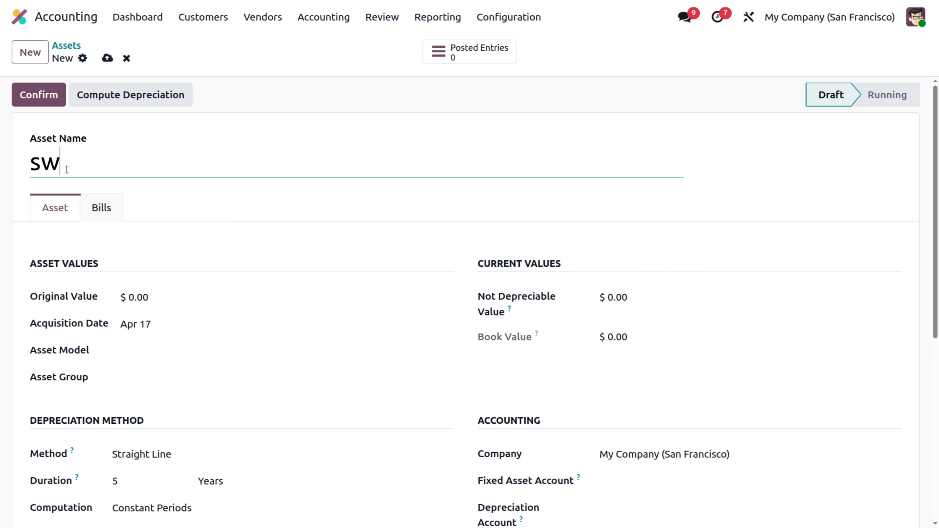
type("ift(maruti suzuki)")
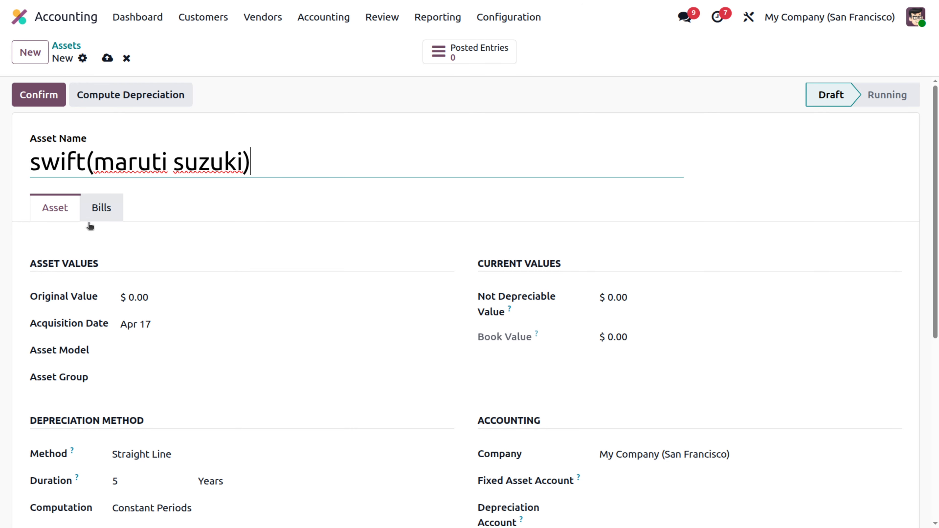
Step: Examine the new asset form's asset values, depreciation method and accounting fields
scroll(66, 235, "down", 6)
scroll(66, 237, "up", 3)
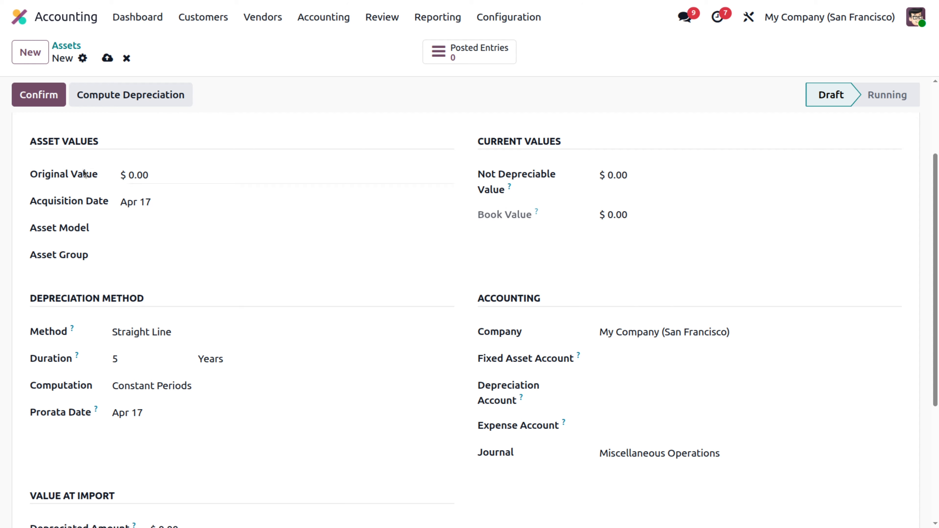
scroll(125, 163, "up", 2)
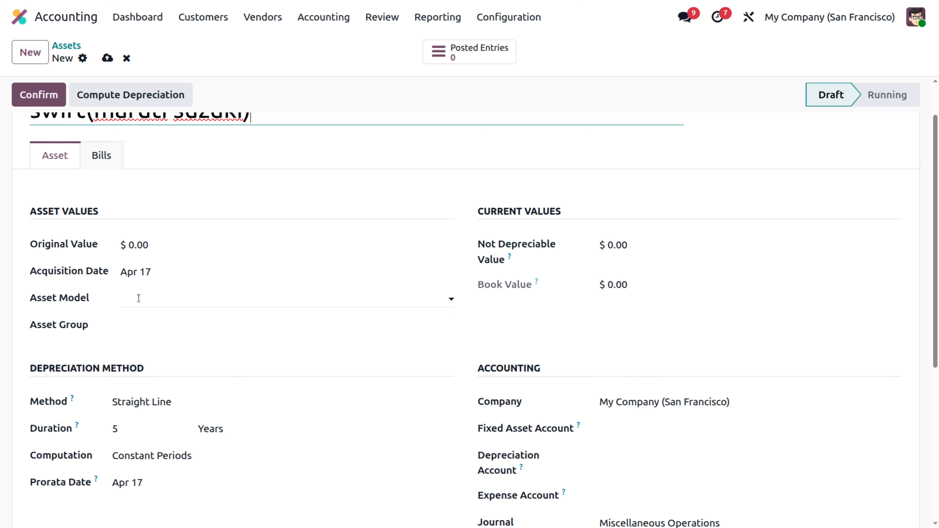
scroll(124, 332, "up", 2)
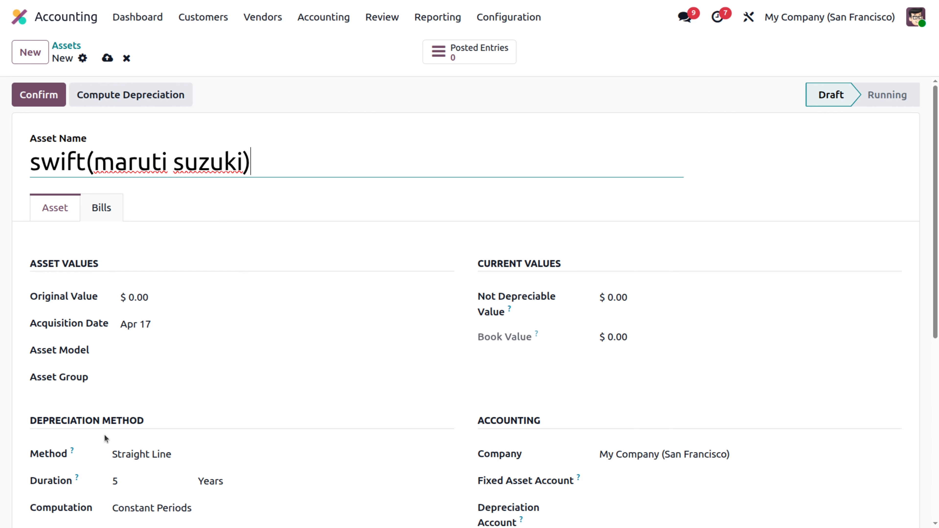
scroll(97, 348, "down", 3)
scroll(97, 349, "down", 3)
scroll(98, 350, "up", 5)
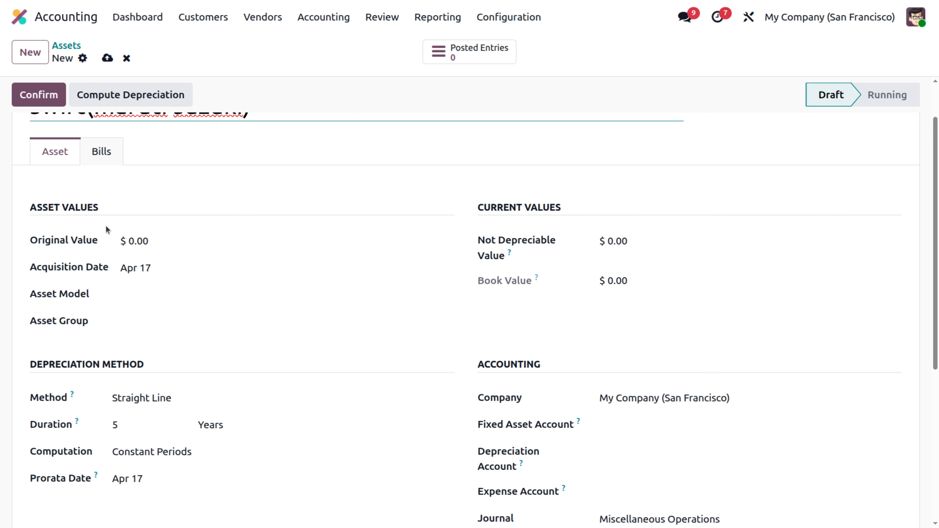
Step: Link the Ready Mat bill's swift(maruti suzuki) journal item to the asset and return to the asset details
left_click(102, 152)
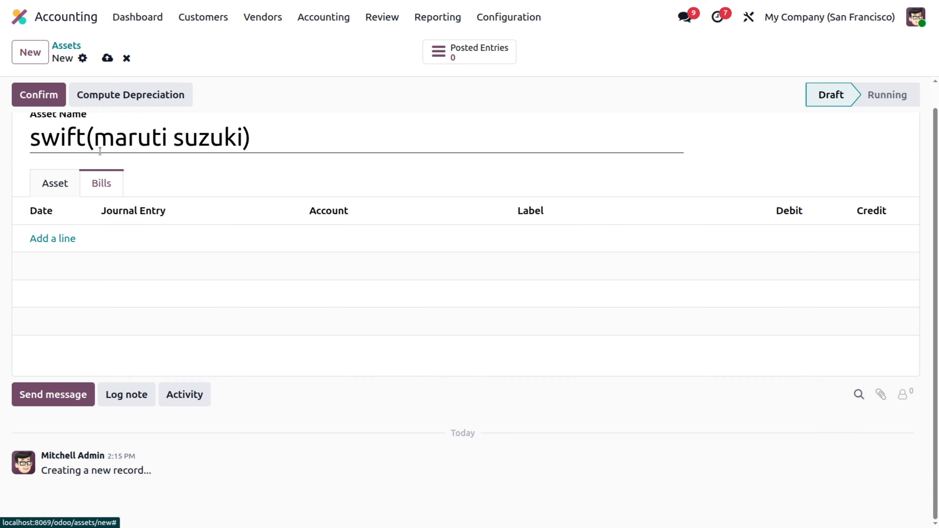
left_click(62, 239)
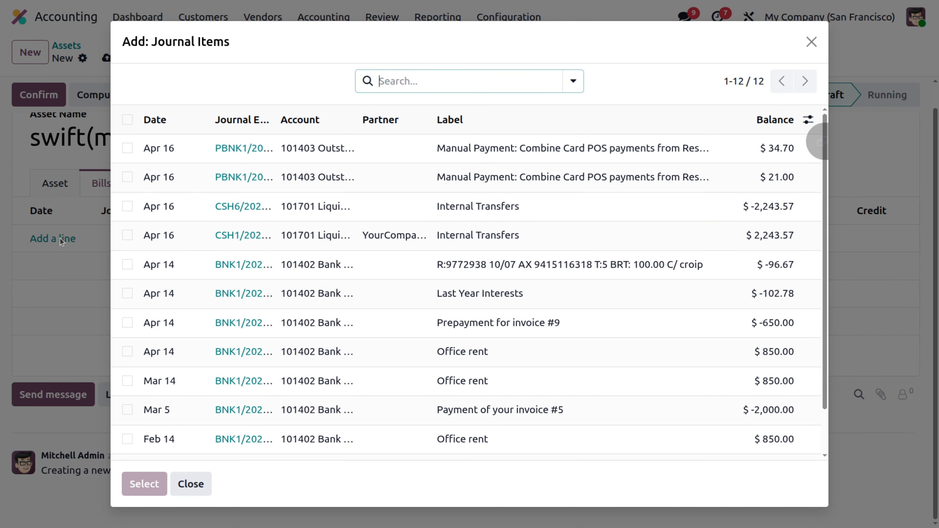
scroll(301, 296, "down", 2)
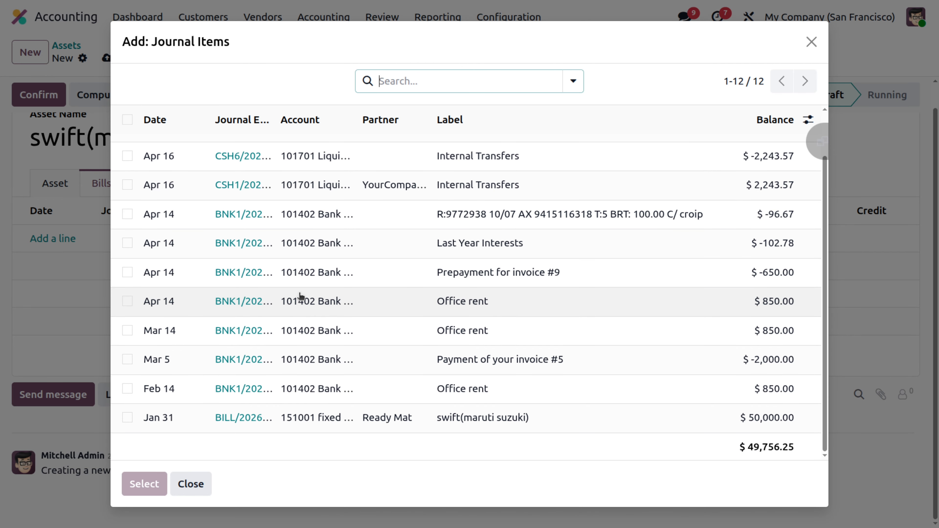
left_click(335, 418)
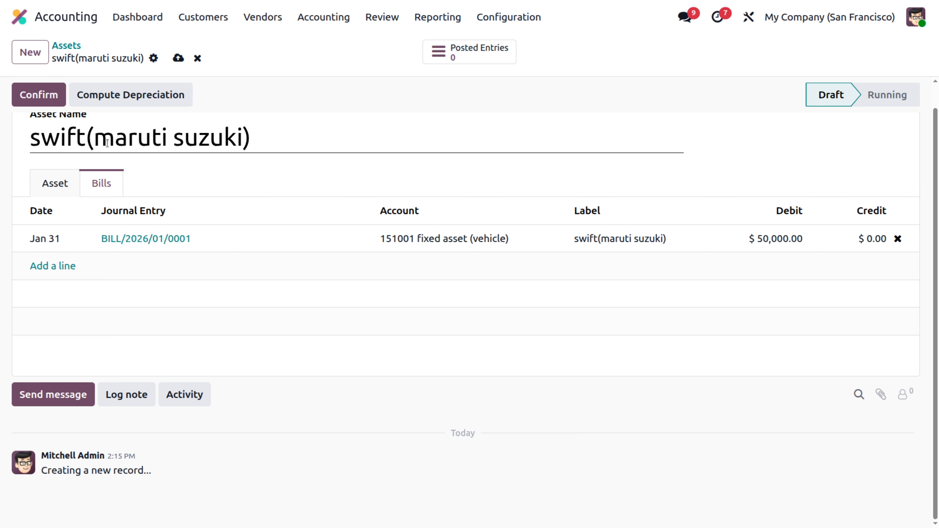
left_click(60, 181)
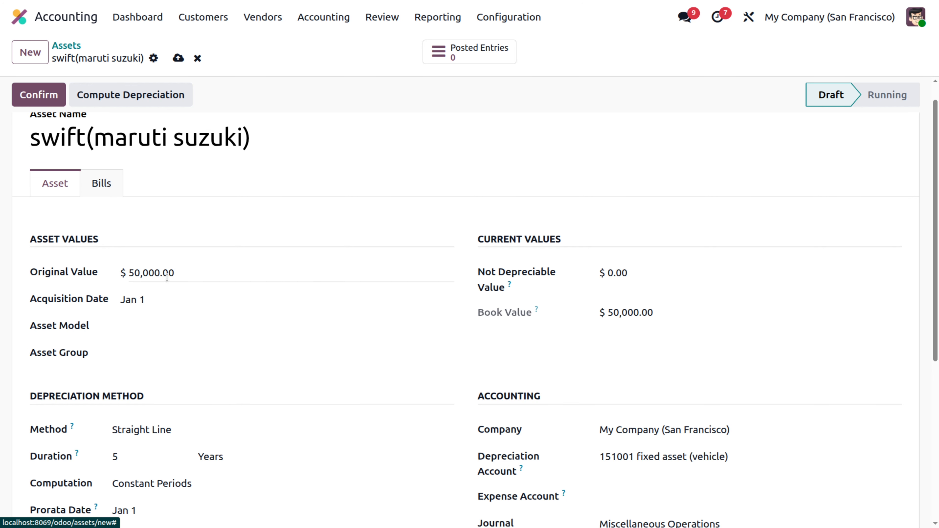
Step: Apply the Vehicle asset model to the swift(maruti suzuki) asset
scroll(167, 277, "down", 4)
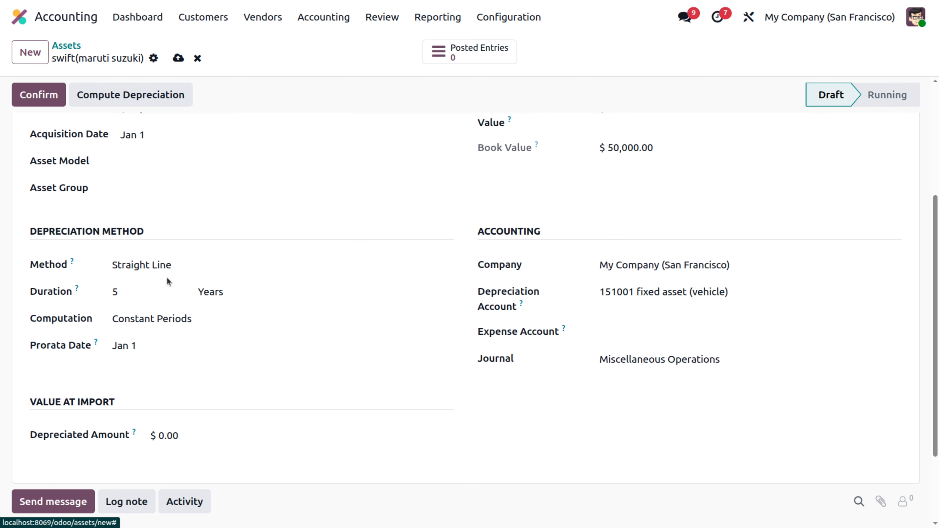
left_click(155, 163)
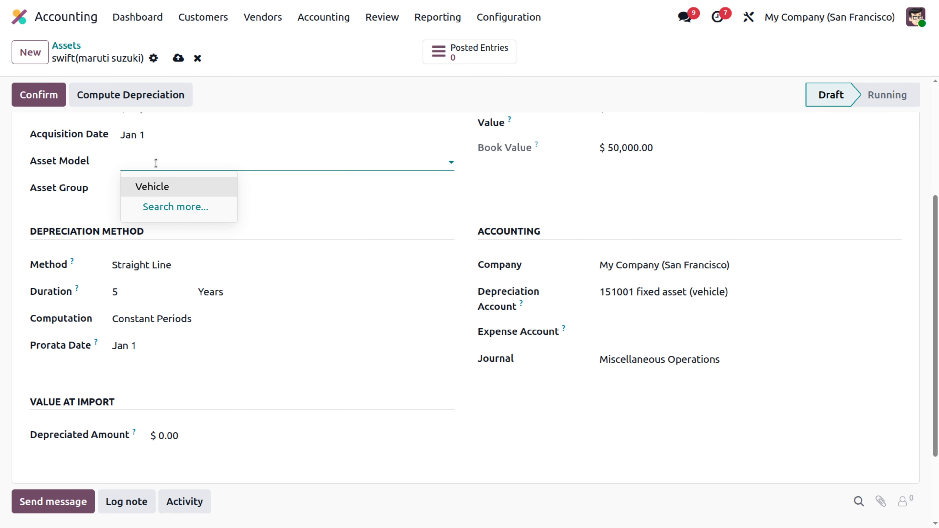
left_click(149, 188)
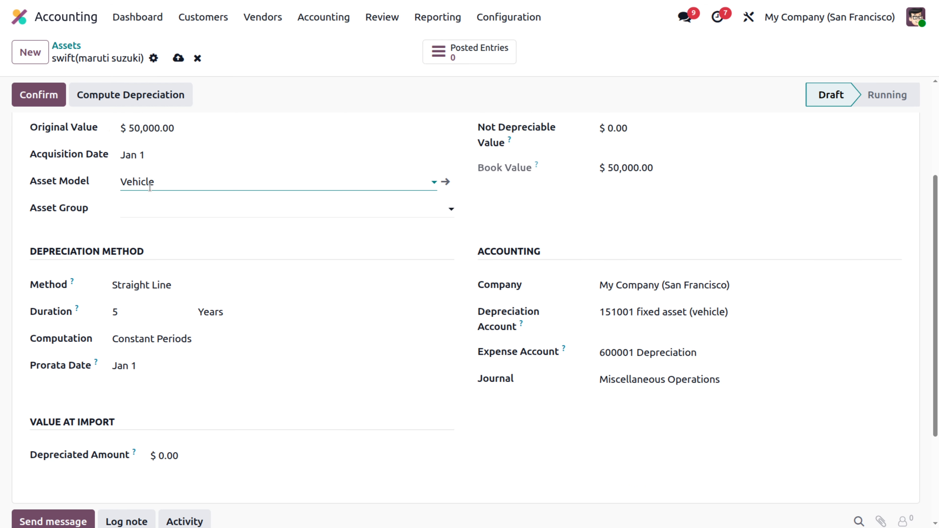
scroll(150, 186, "up", 5)
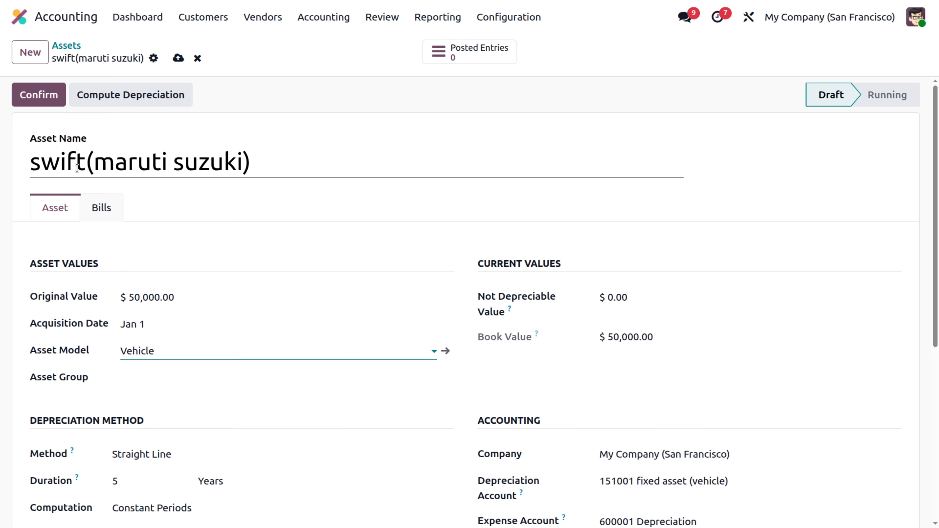
Step: Review the asset's depreciation and accounting settings, confirm the asset and open its depreciation board
scroll(89, 230, "down", 3)
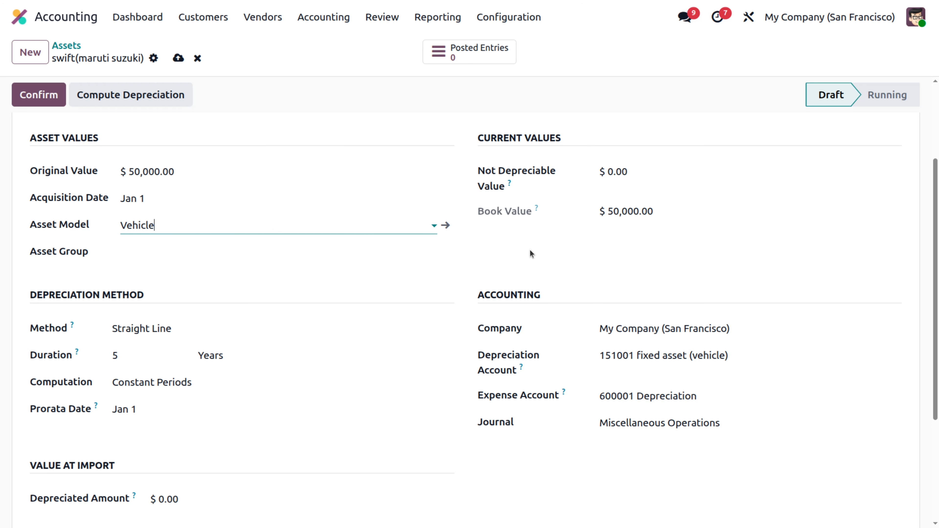
scroll(529, 249, "down", 3)
scroll(529, 250, "up", 3)
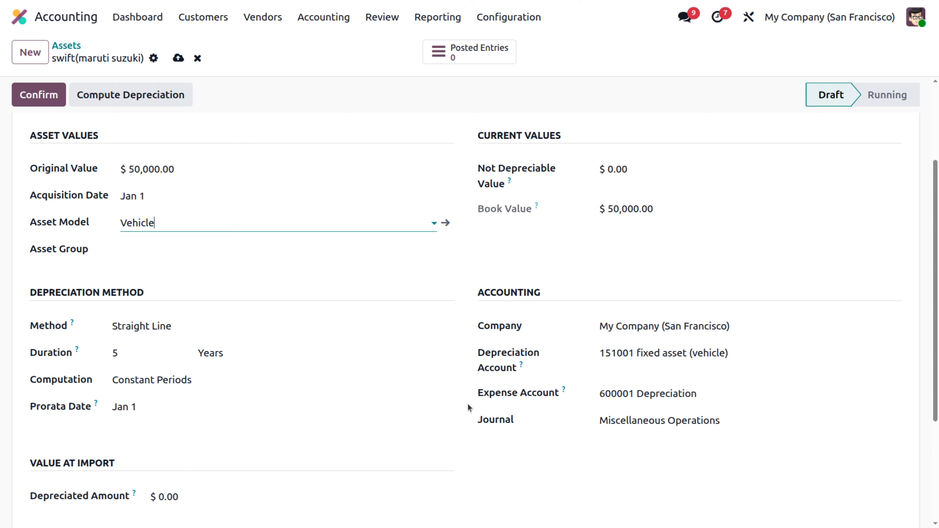
scroll(495, 399, "down", 4)
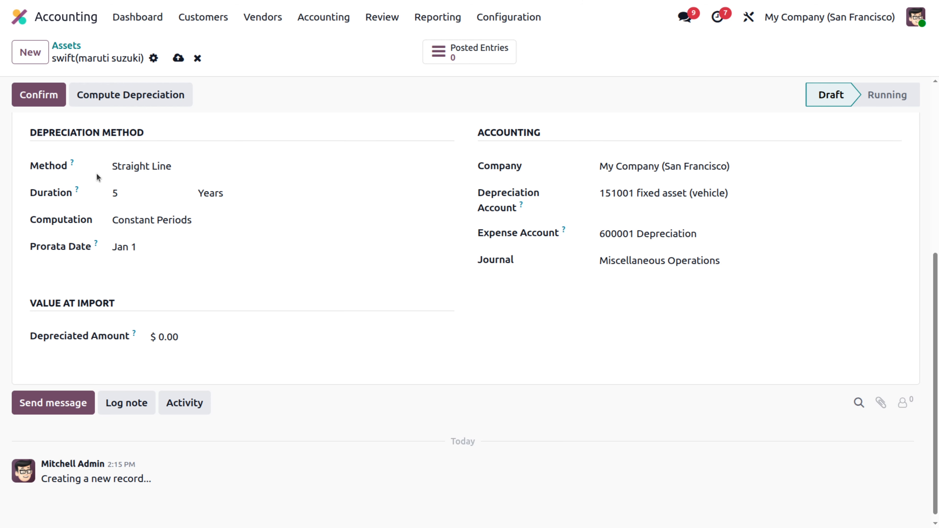
scroll(126, 197, "up", 6)
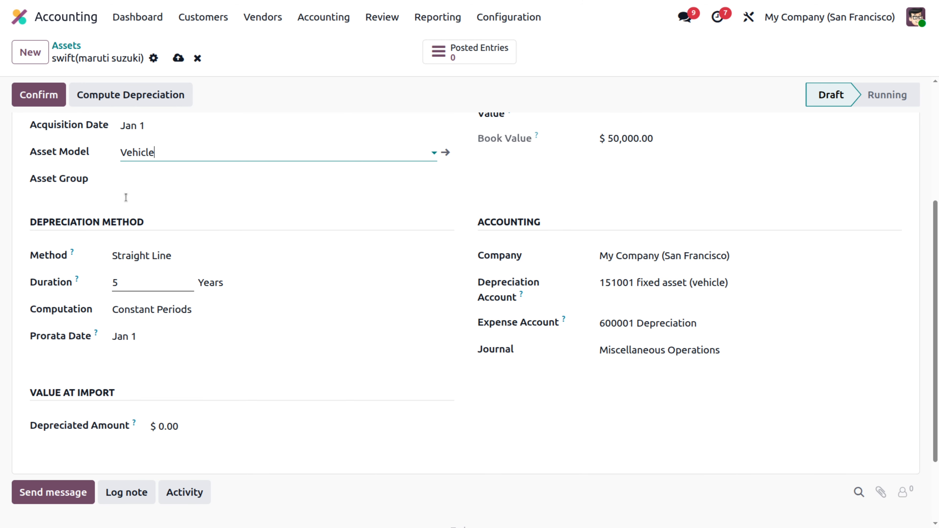
scroll(126, 197, "up", 1)
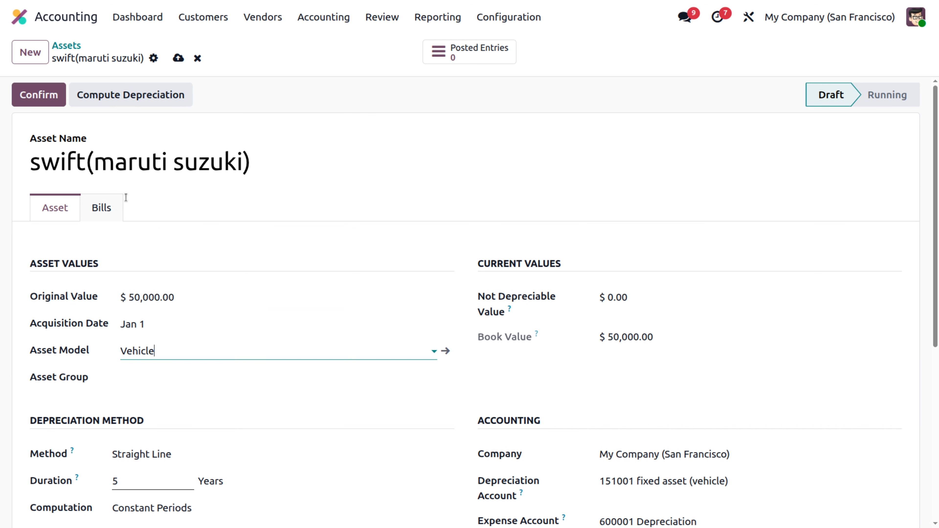
left_click(45, 98)
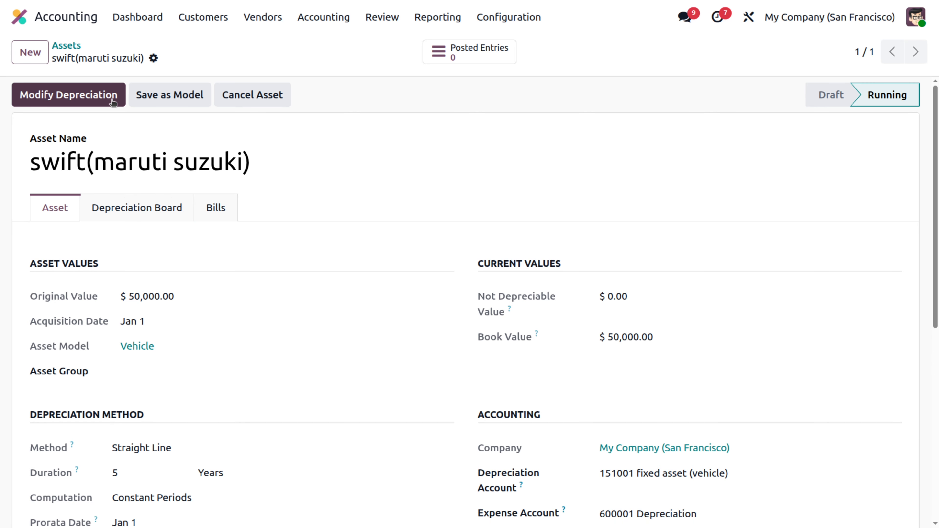
left_click(115, 215)
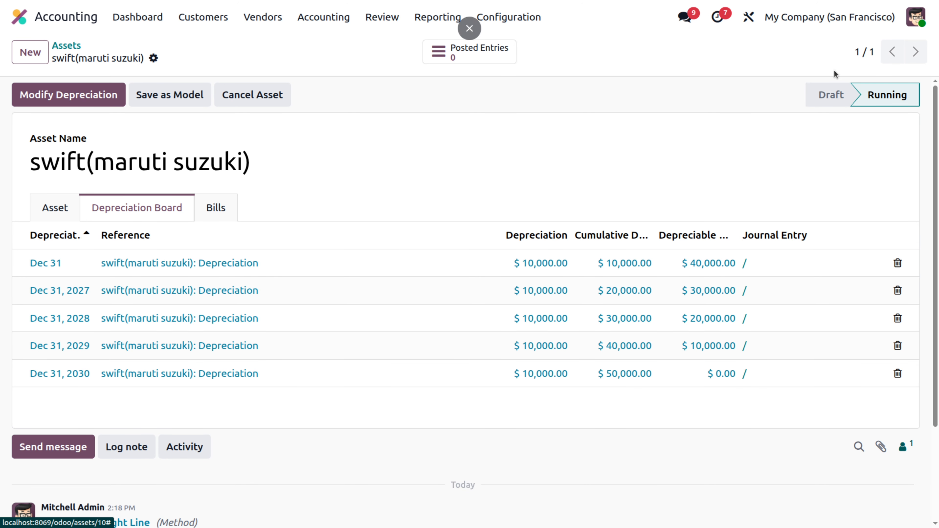
mouse_move(822, 100)
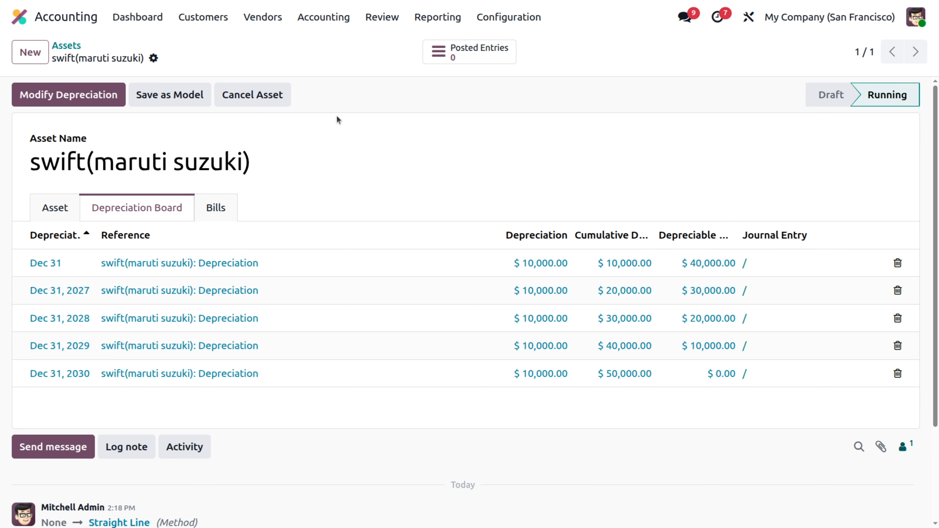
Step: Cancel the running swift(maruti suzuki) asset and reset it to draft
left_click(253, 95)
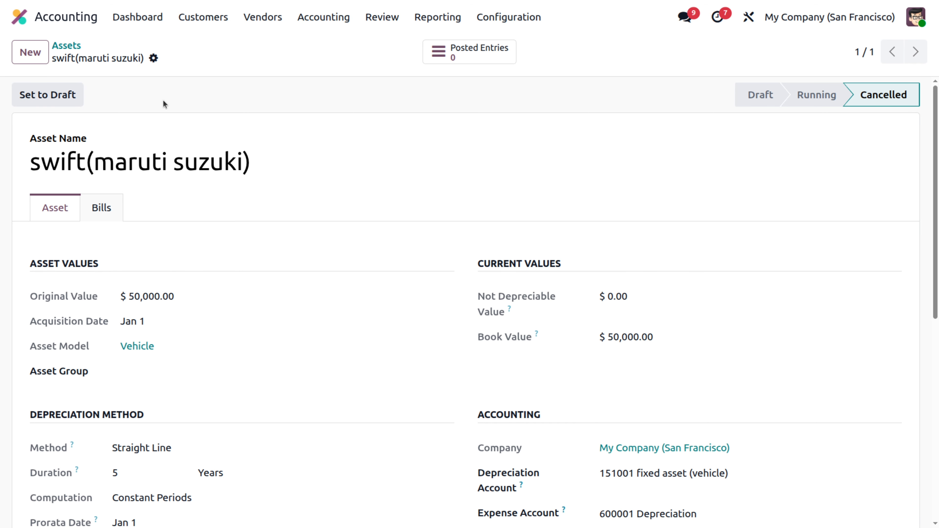
left_click(61, 99)
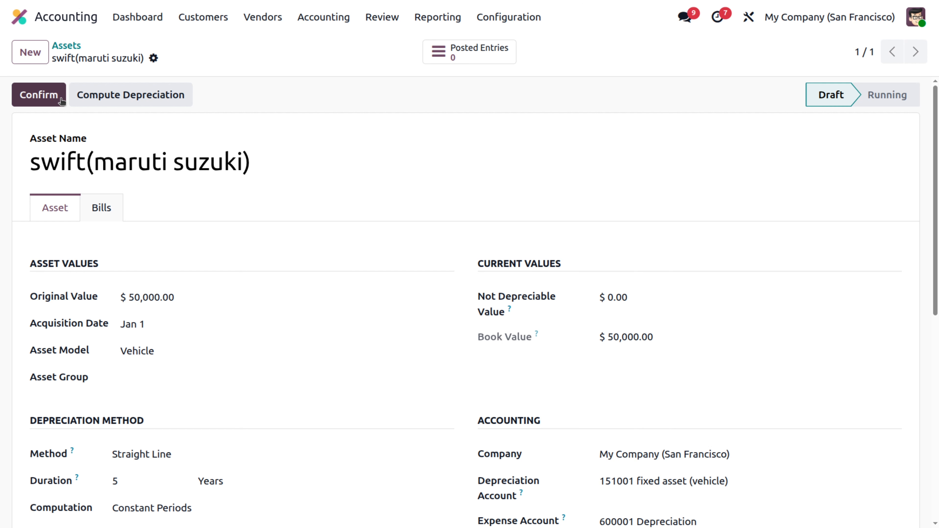
Step: Compute the draft asset's depreciation and display the resulting depreciation board
left_click(123, 106)
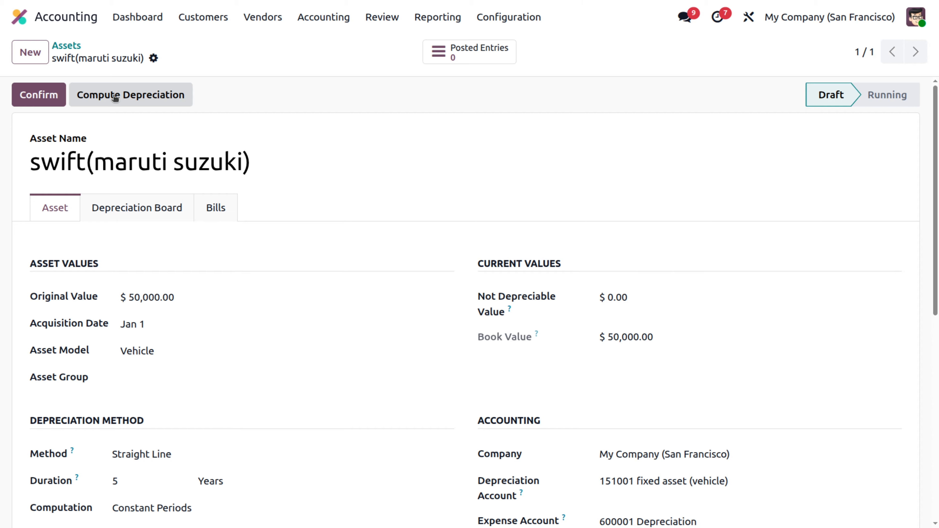
left_click(115, 97)
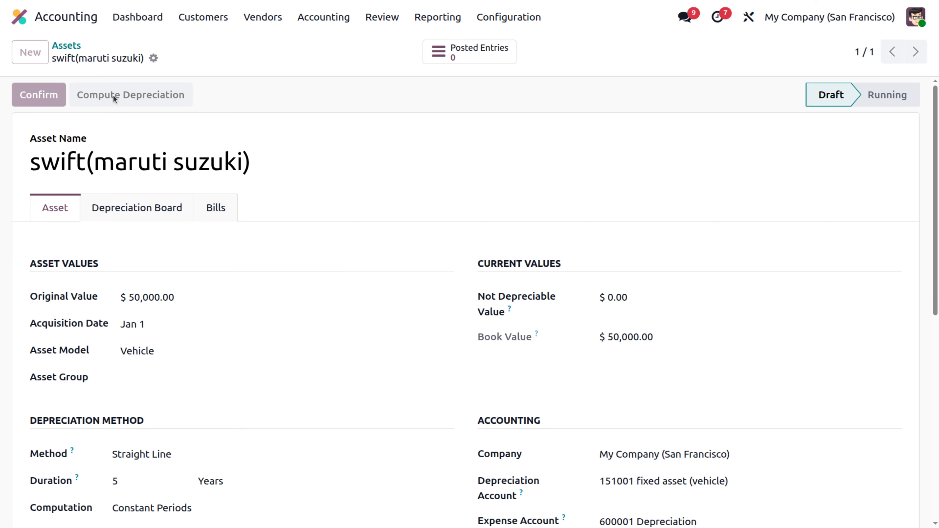
left_click(117, 214)
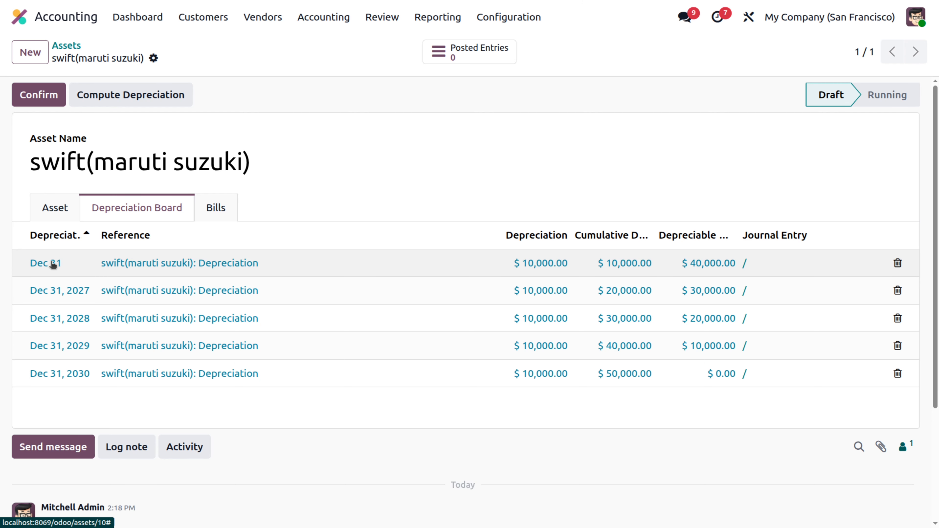
Step: Compare the asset's details with its yearly depreciation lines and confirm the asset
left_click(49, 206)
scroll(137, 364, "down", 2)
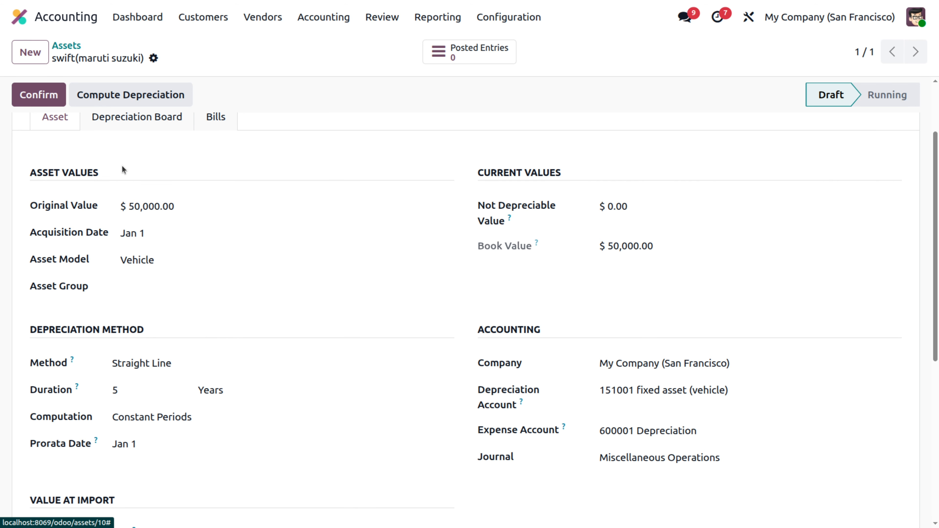
left_click(127, 122)
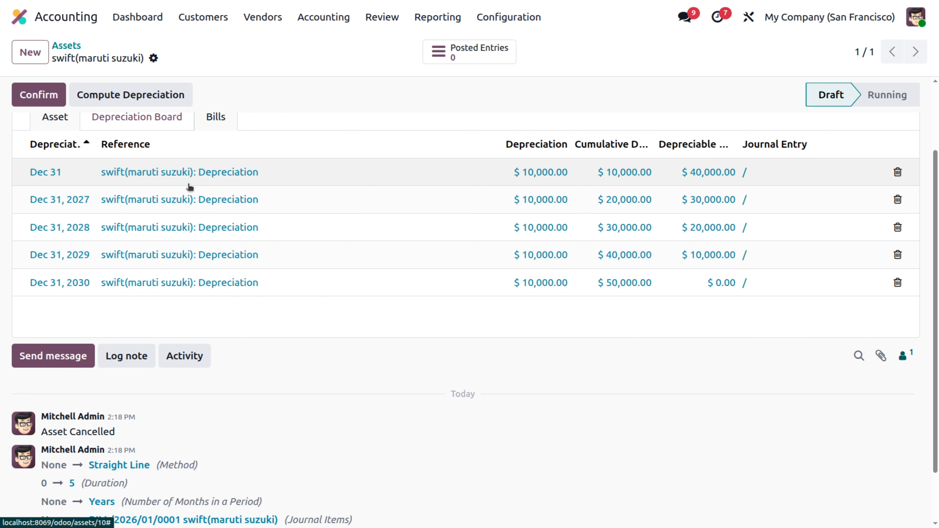
scroll(189, 188, "up", 3)
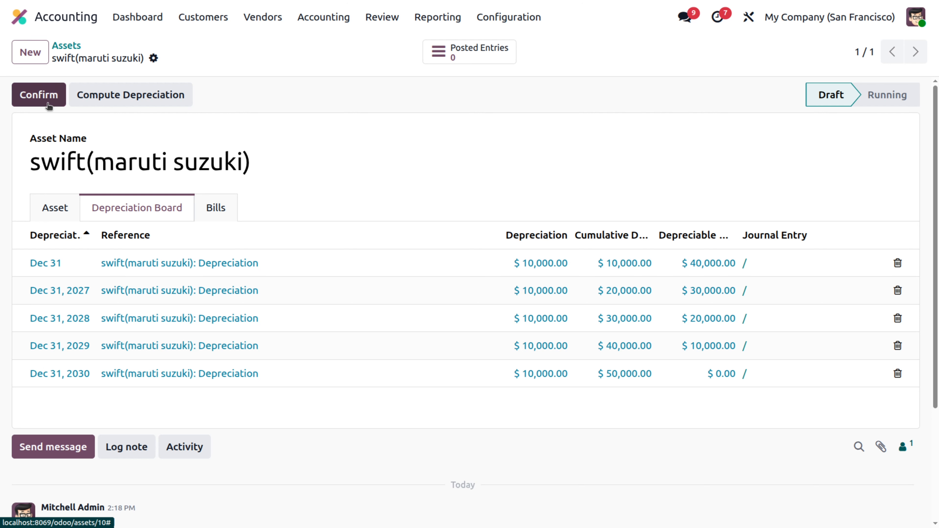
left_click(43, 93)
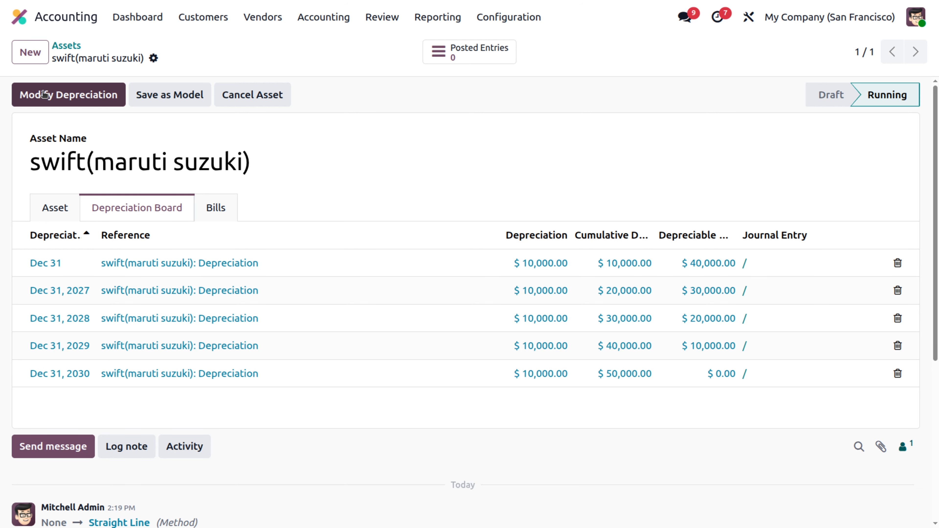
Step: Start saving the asset as a reusable asset model and discard the unsaved model form
left_click(174, 100)
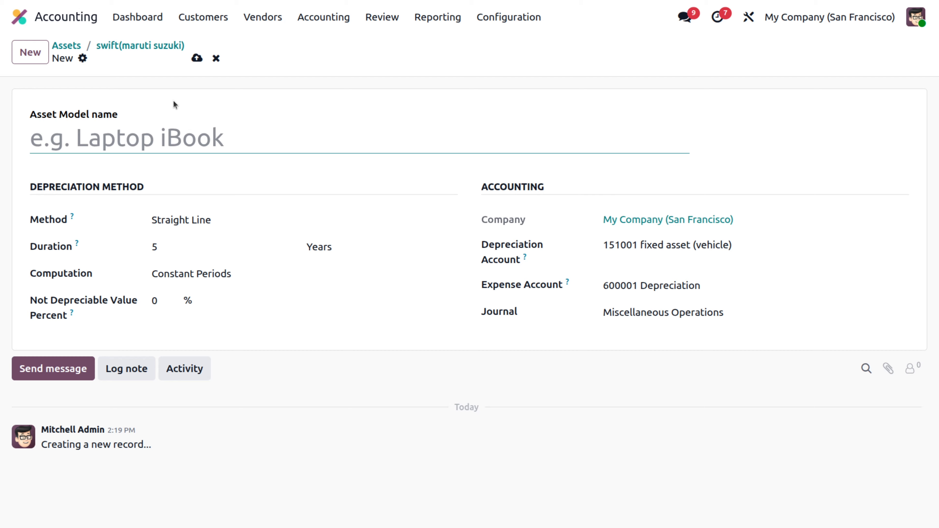
left_click(216, 58)
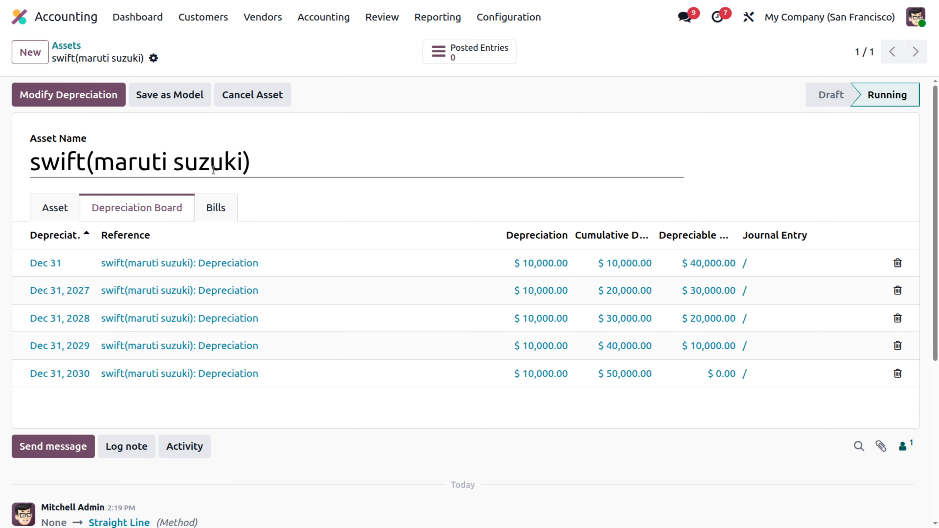